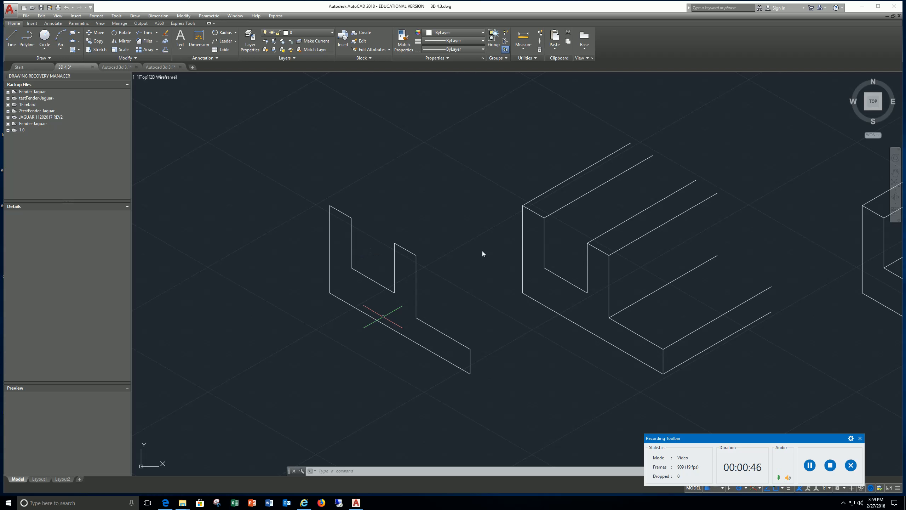
- Examine the isometric construction stages from the front profile through the projected depth lines to the block with the slot layout
scroll(517, 324, down, 3)
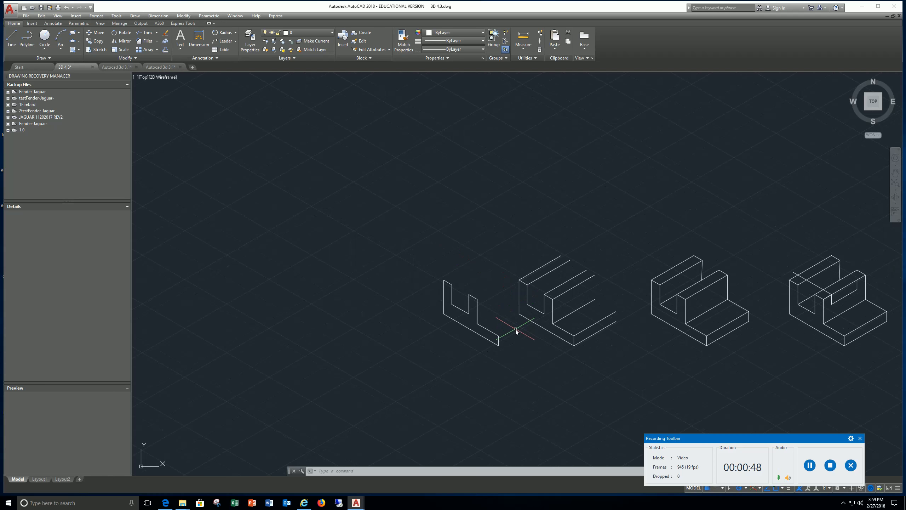
middle_drag(515, 329, 403, 296)
scroll(403, 296, up, 3)
scroll(433, 285, up, 2)
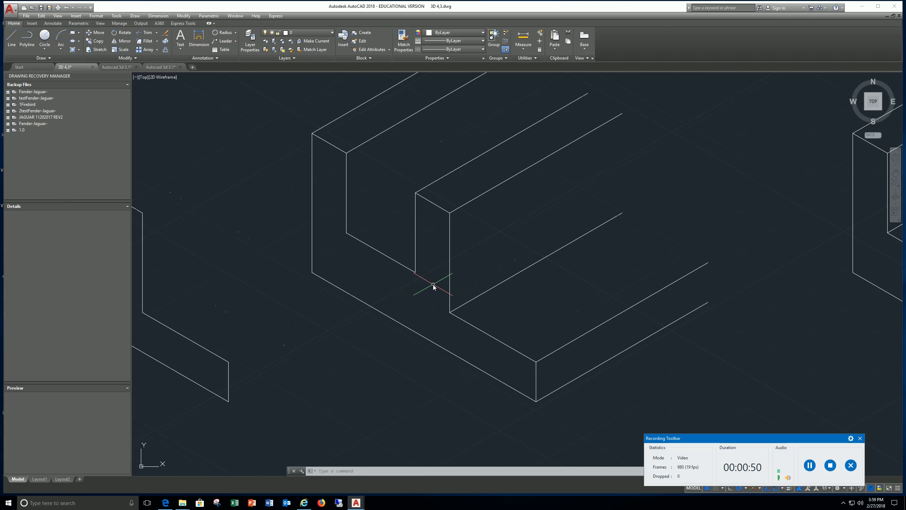
scroll(434, 285, down, 2)
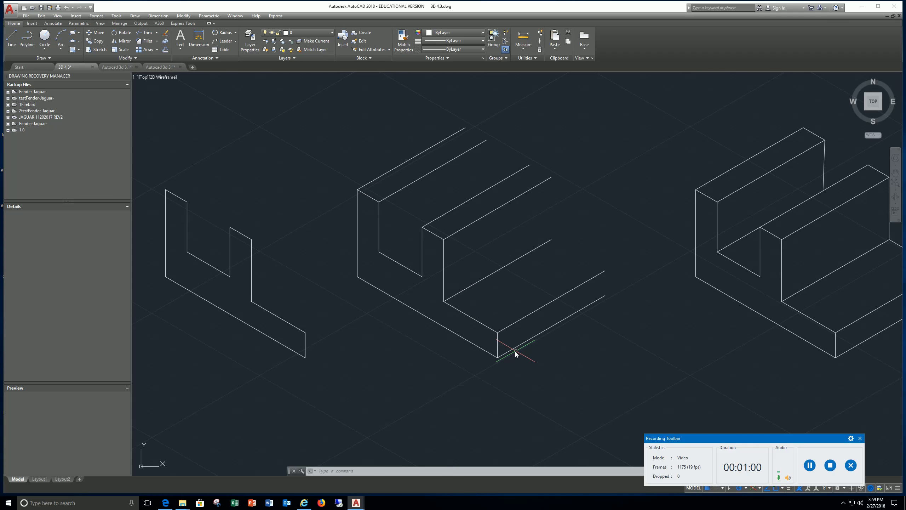
middle_drag(656, 317, 510, 289)
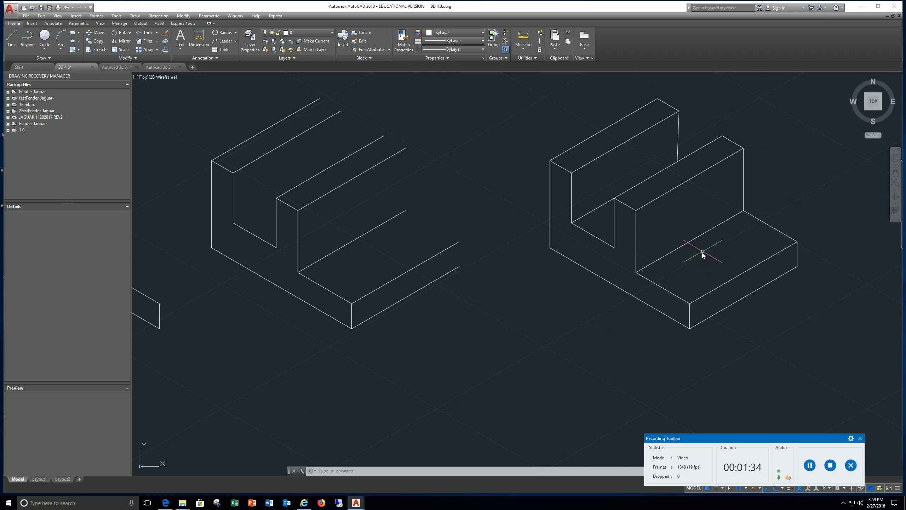
scroll(701, 253, up, 2)
scroll(706, 247, down, 8)
middle_drag(718, 249, 491, 262)
scroll(603, 243, up, 8)
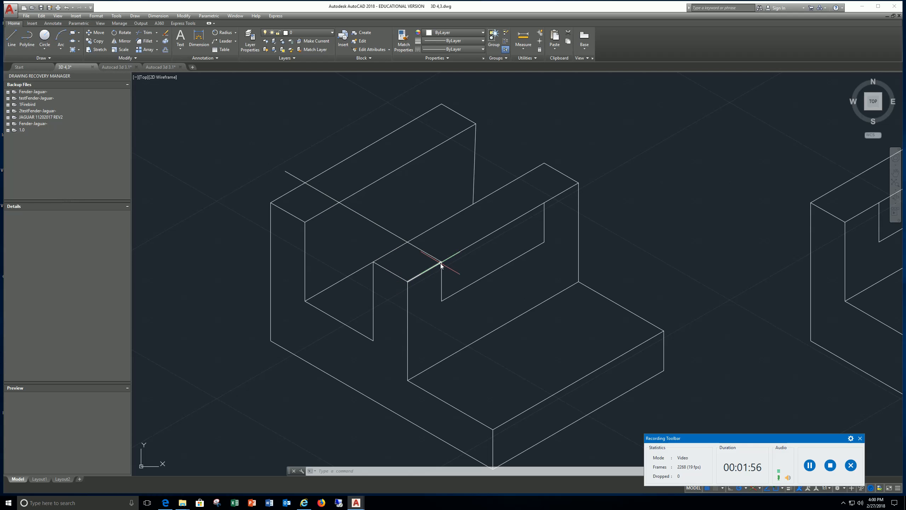
- Switch to the right isoplane and copy the short end edge atop the notched block's back wall to all four notch corners on both walls
mouse_move(441, 264)
key(F5)
scroll(688, 254, down, 5)
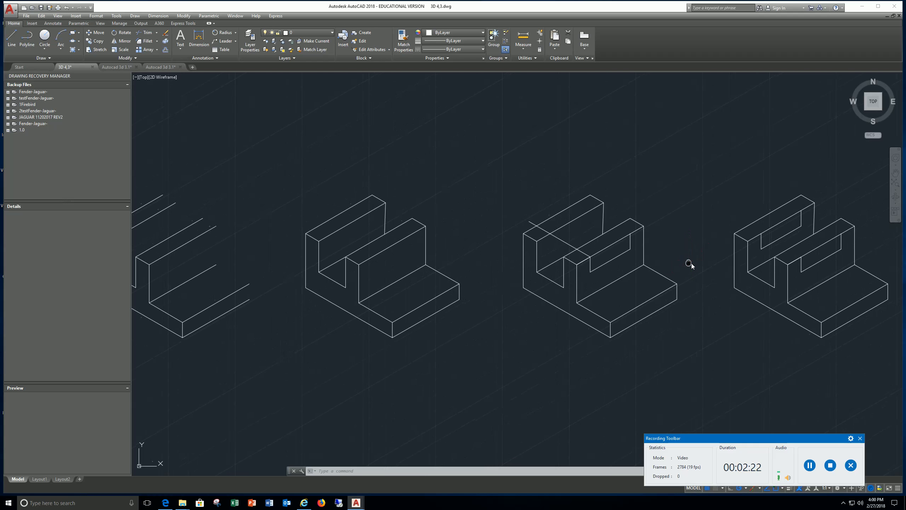
middle_drag(691, 263, 510, 241)
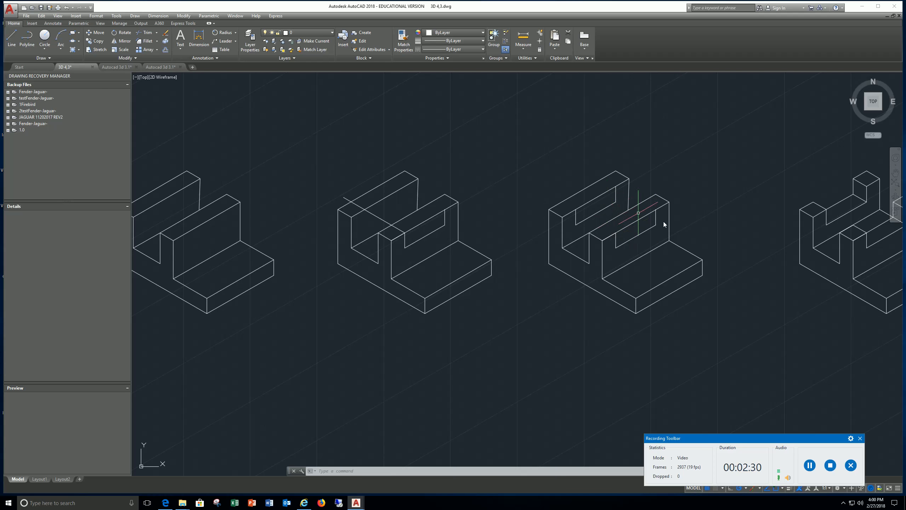
mouse_move(757, 238)
middle_down()
mouse_move(678, 231)
mouse_move(625, 240)
middle_up()
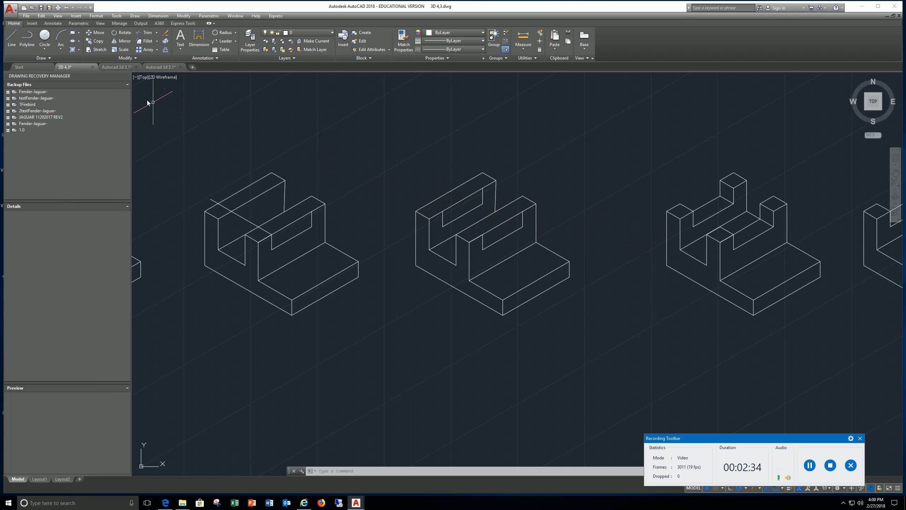
click(99, 41)
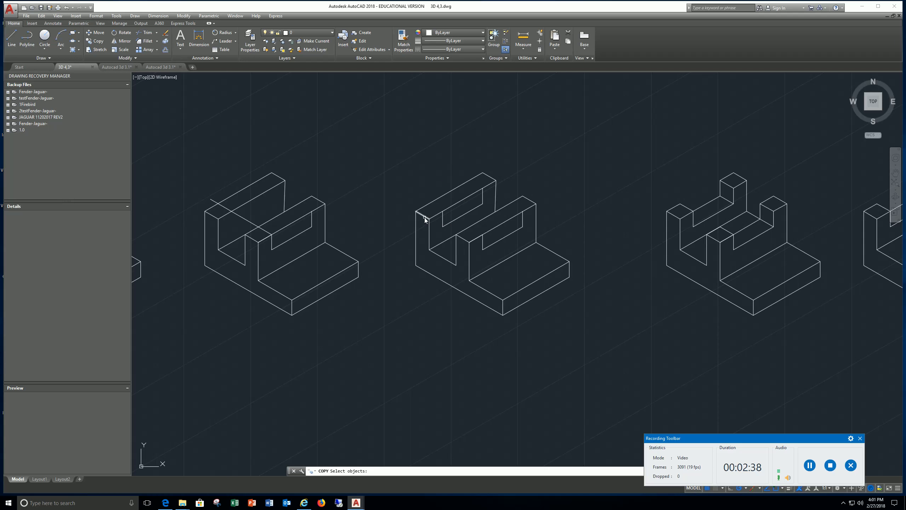
click(425, 218)
key(Return)
click(429, 218)
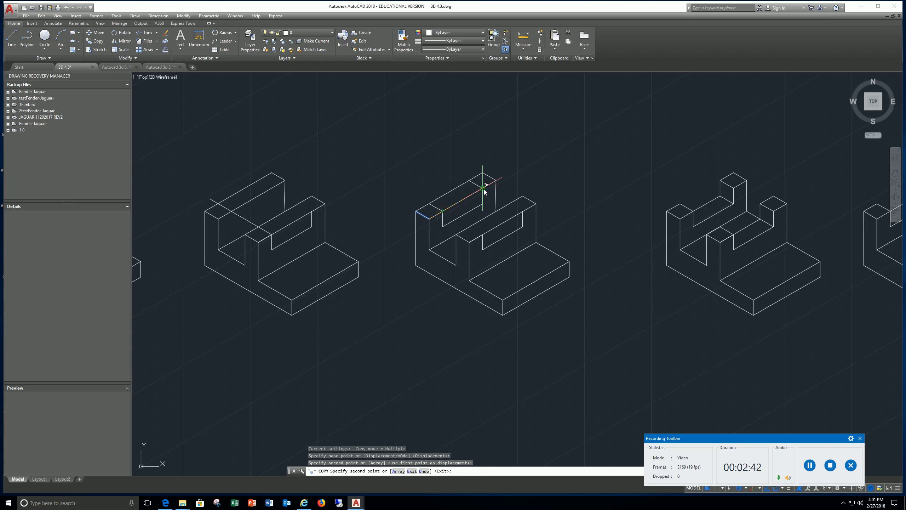
click(482, 188)
click(523, 211)
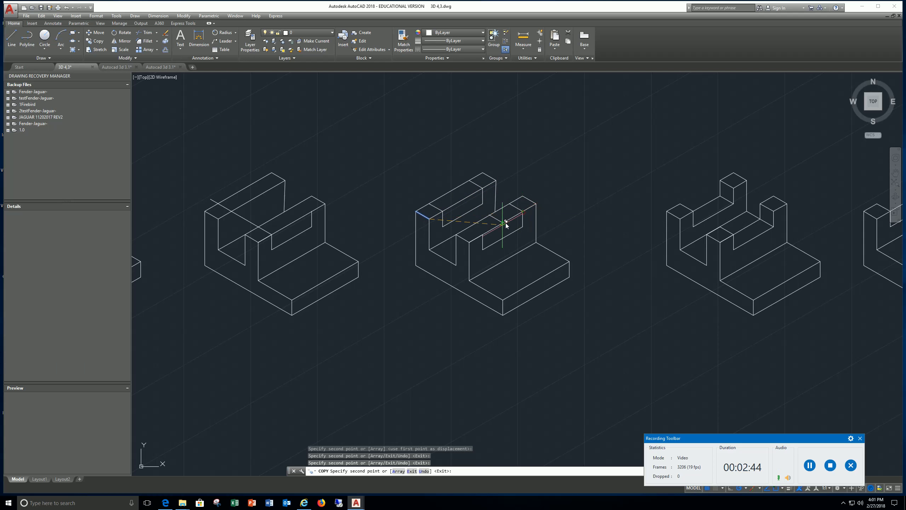
click(482, 235)
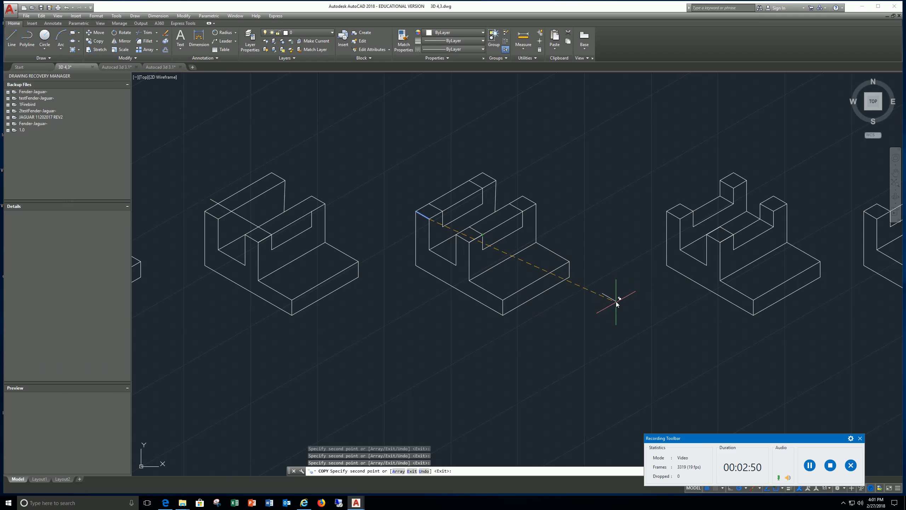
key(Escape)
middle_drag(791, 258, 549, 253)
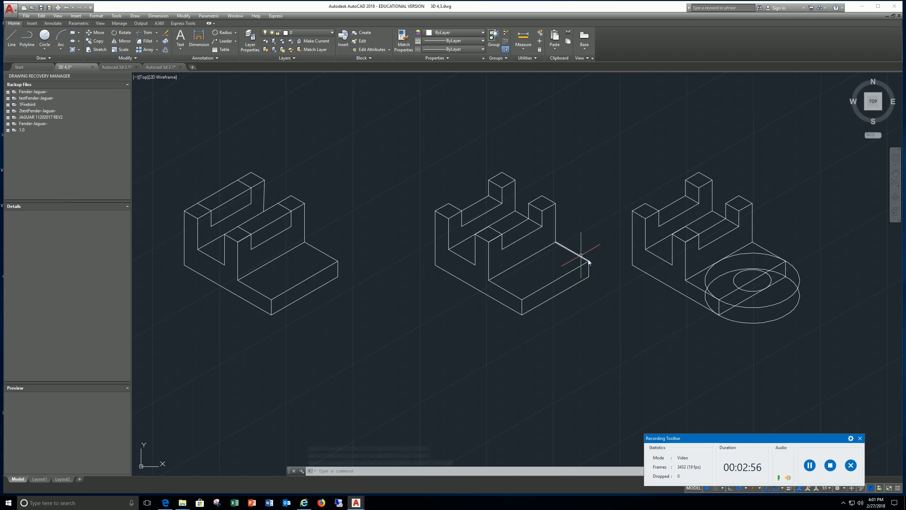
middle_drag(801, 312, 573, 297)
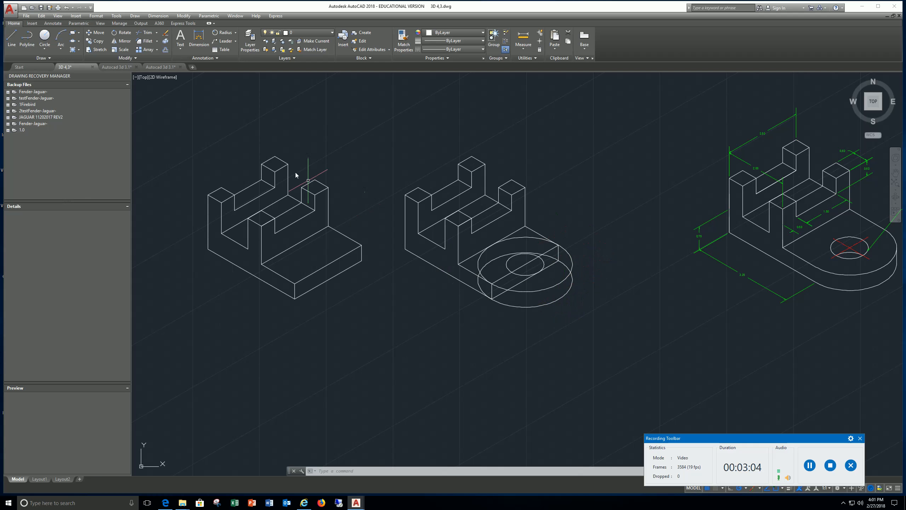
click(79, 43)
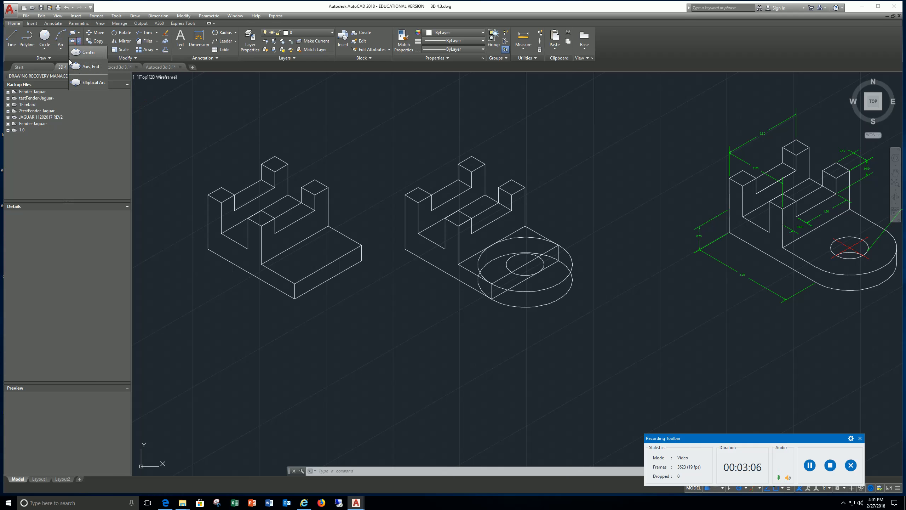
click(85, 67)
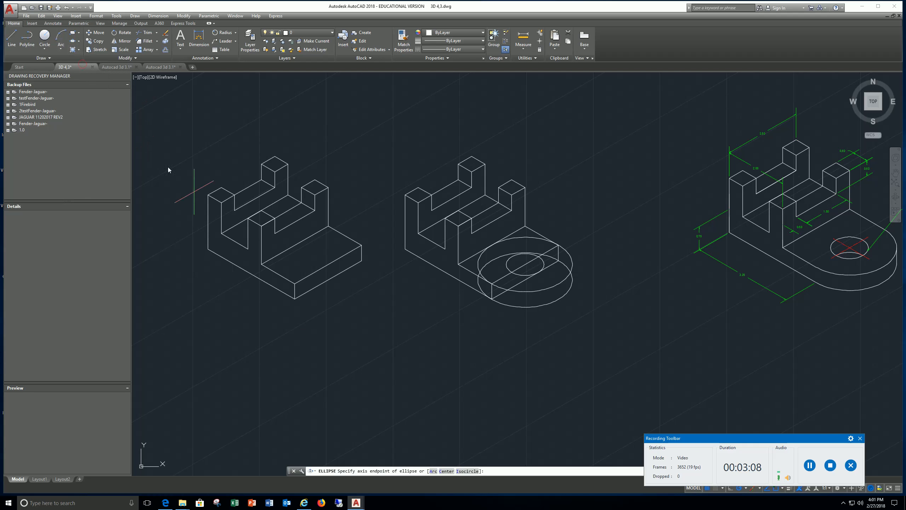
click(466, 470)
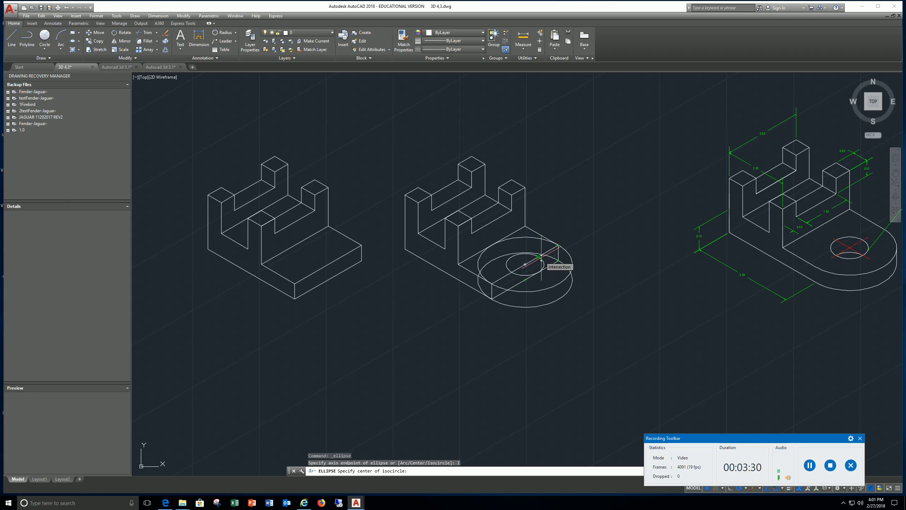
click(525, 280)
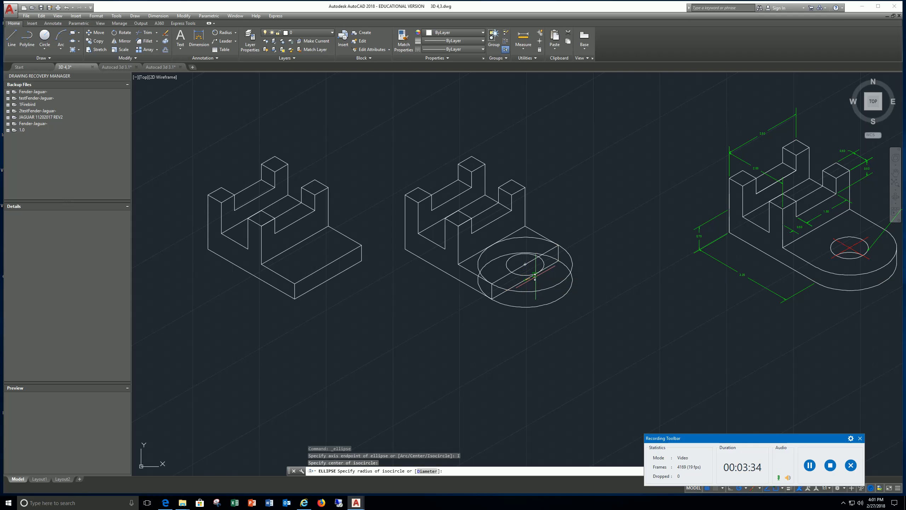
key(Escape)
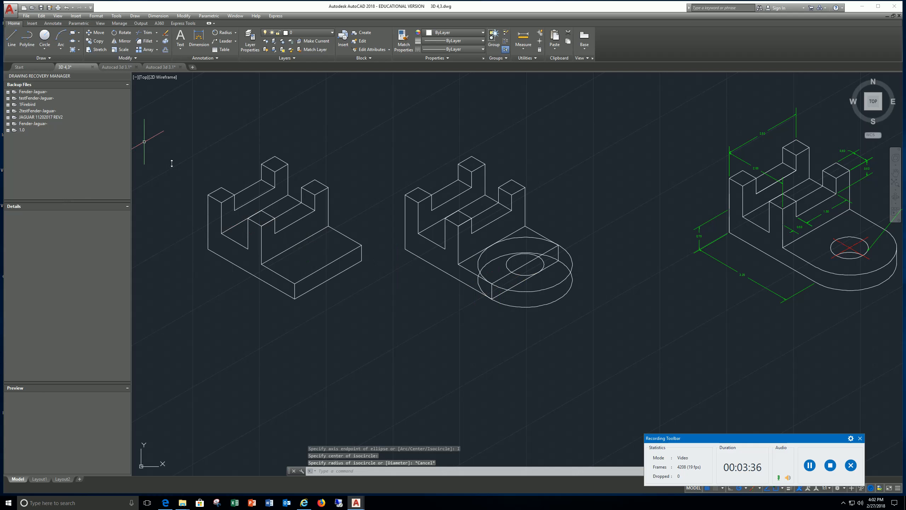
click(79, 41)
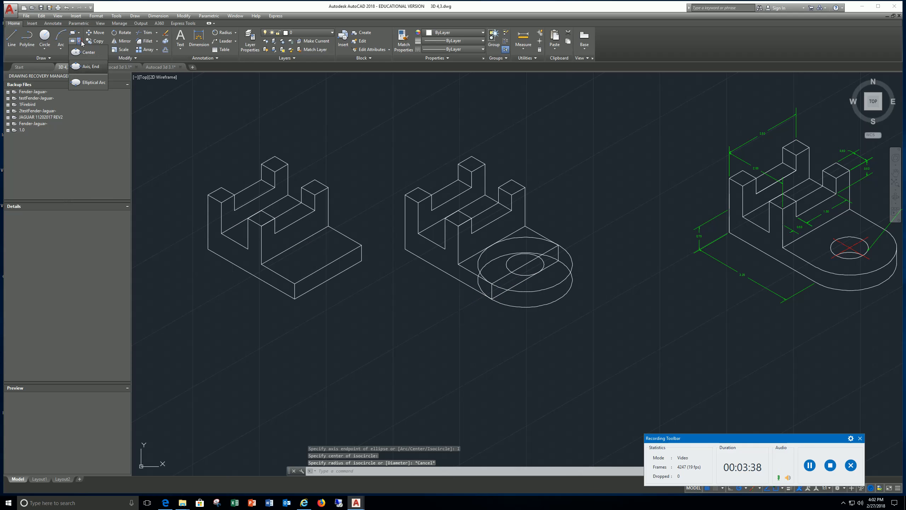
click(86, 71)
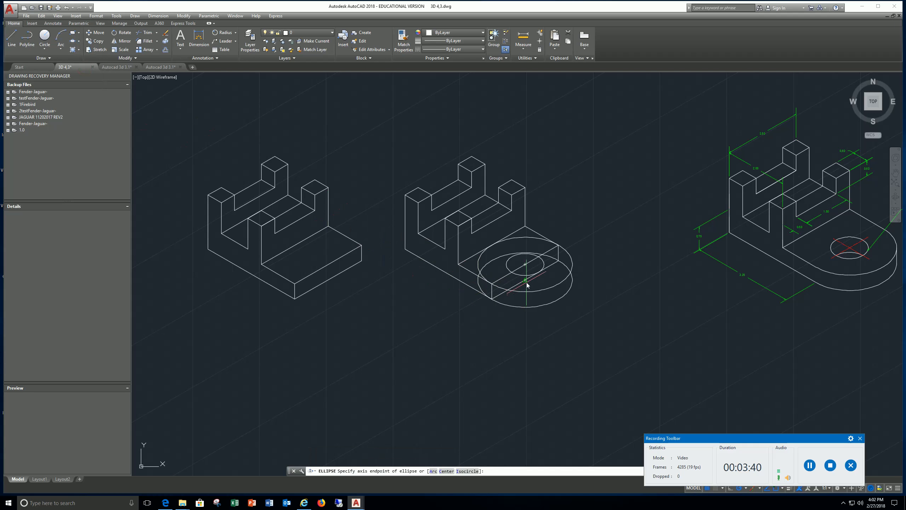
click(525, 282)
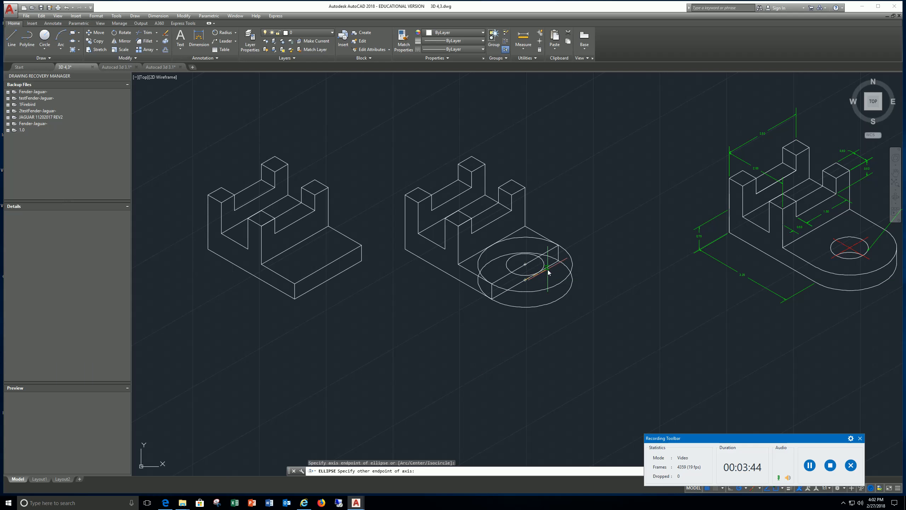
key(Escape)
key(Escape)
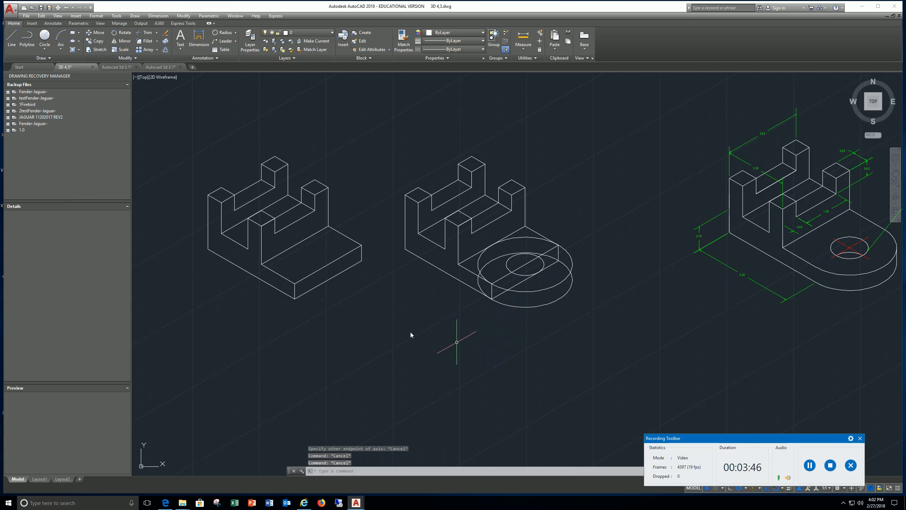
- Draw an isocircle of radius .5 in the top isoplane, centred on the lower large ellipse of the rounded base
click(73, 42)
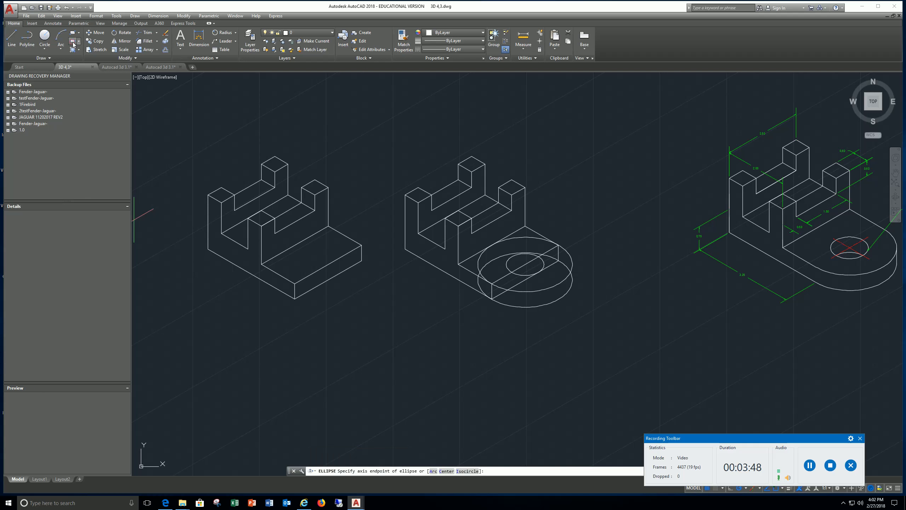
click(79, 41)
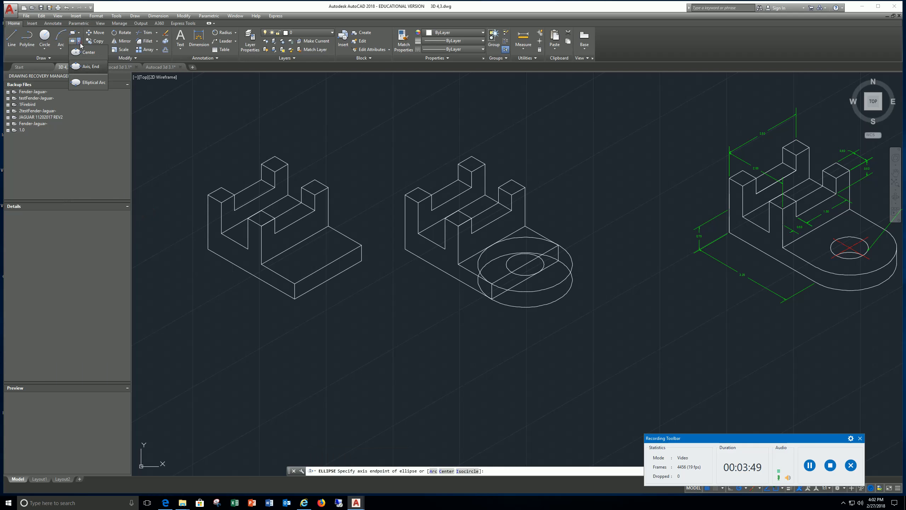
click(89, 67)
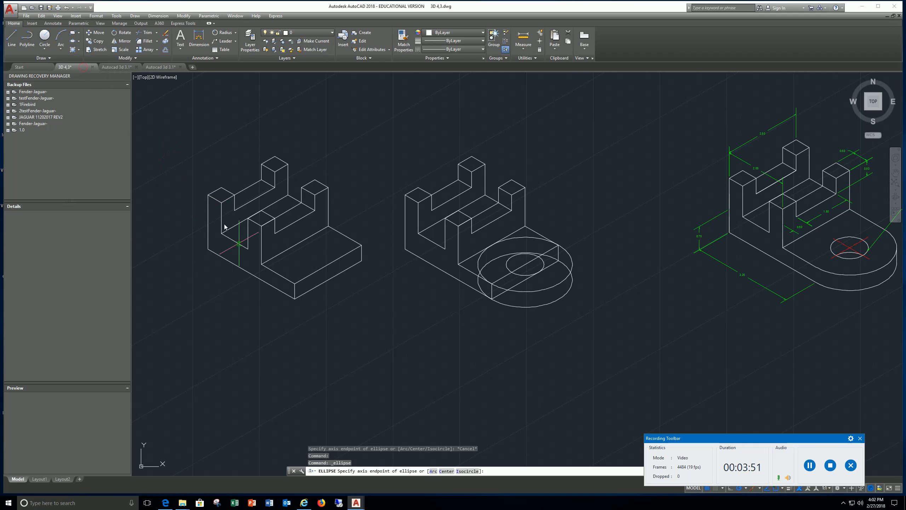
click(467, 471)
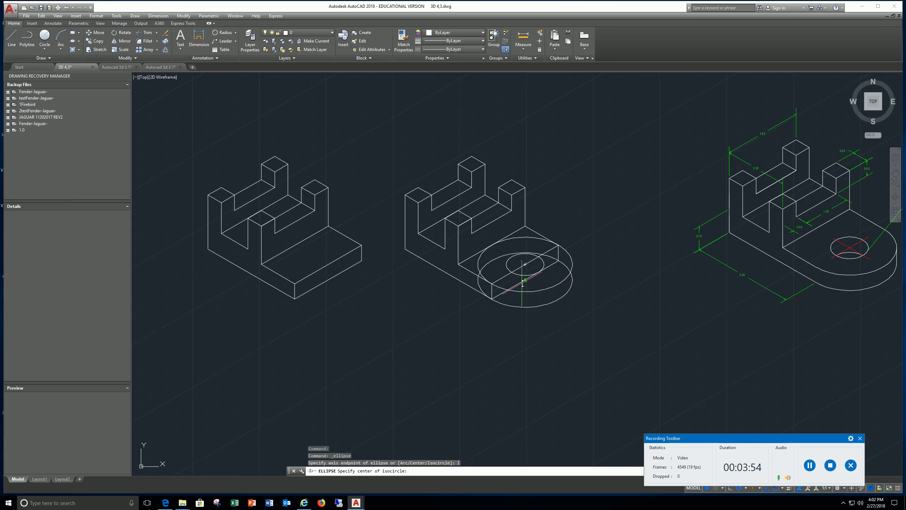
click(527, 280)
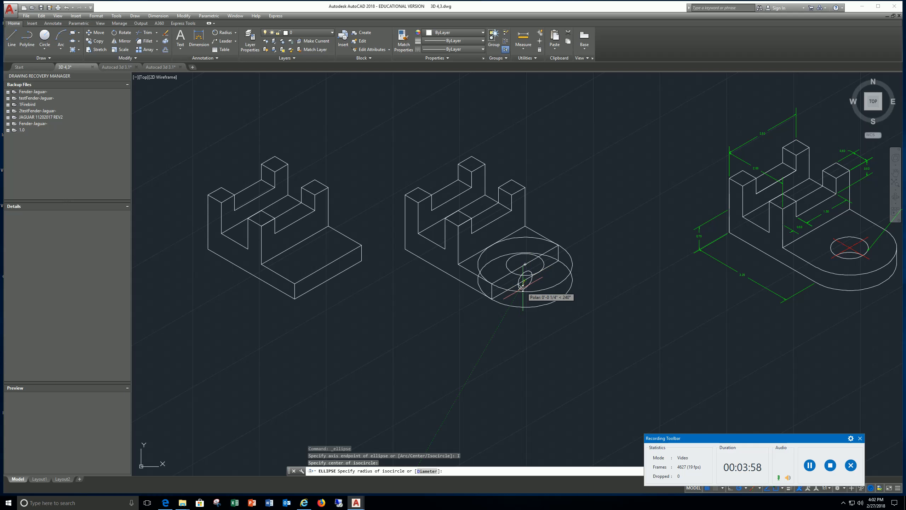
key(F5)
key(F5)
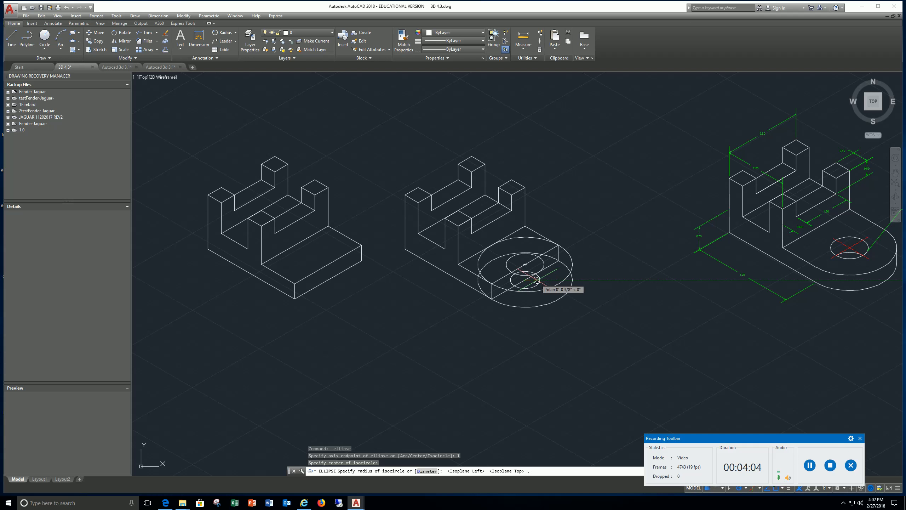
key(Return)
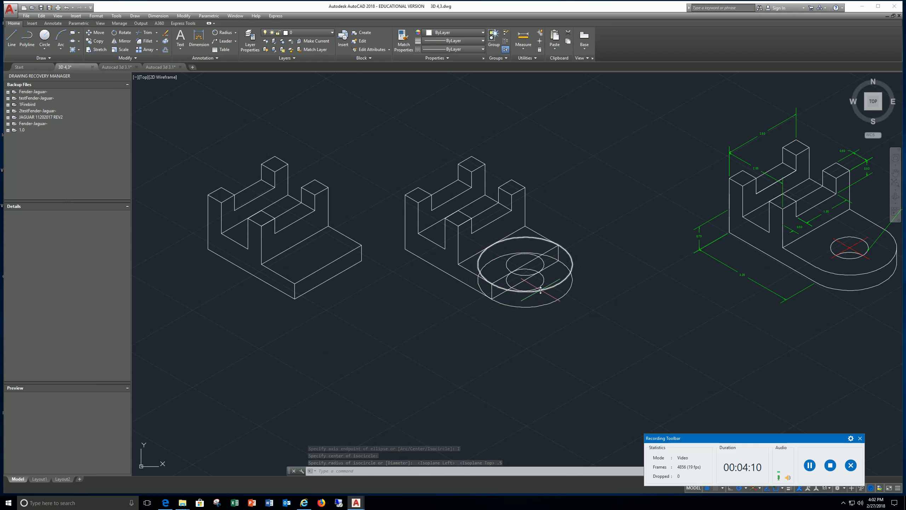
mouse_move(746, 319)
middle_down()
mouse_move(752, 328)
mouse_move(501, 333)
middle_up()
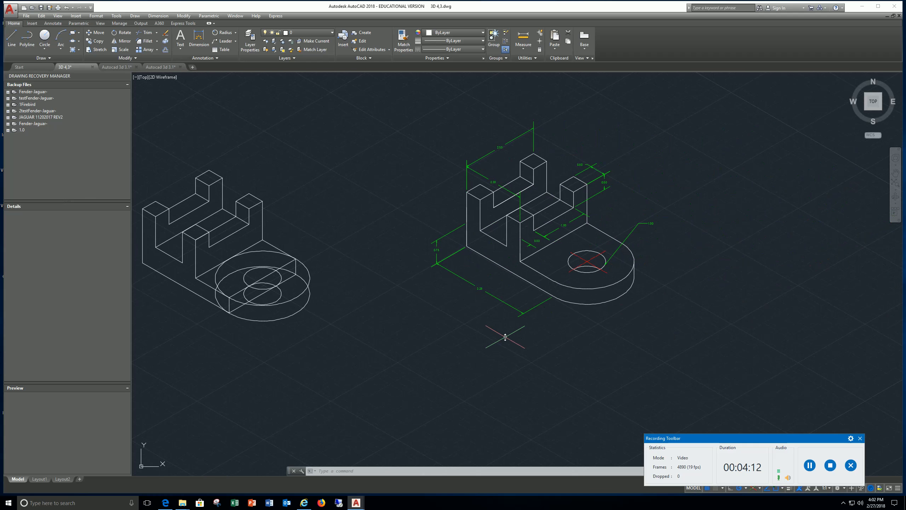